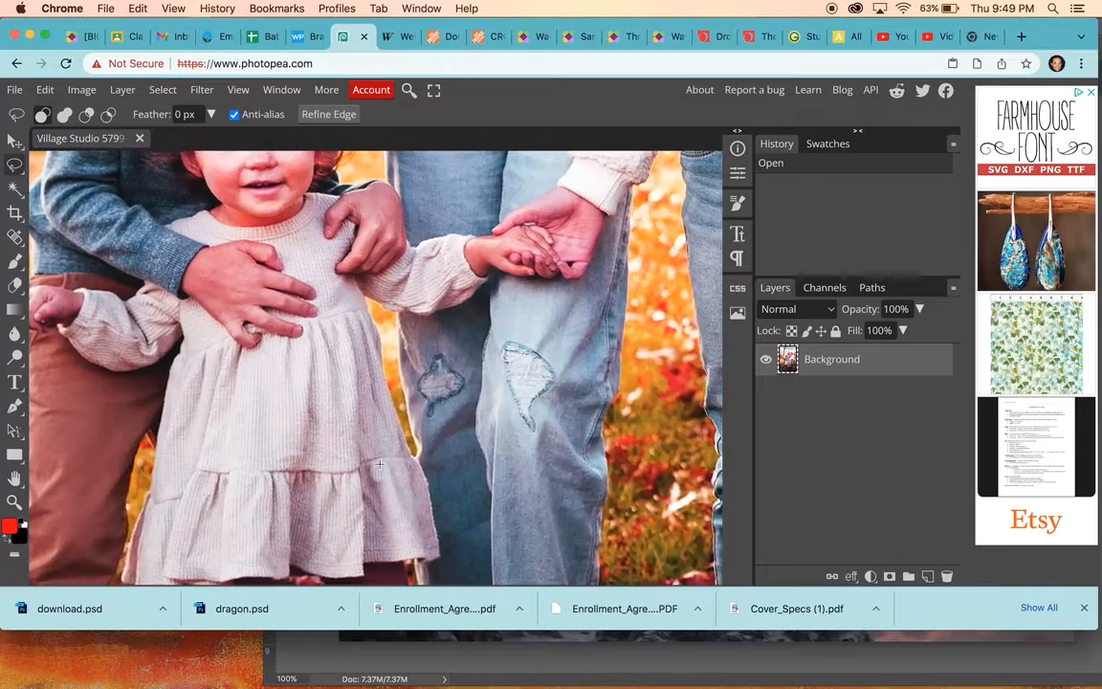
# Step: Trace a freehand selection around the girl's front pink boot with the Lasso Select tool, leaving out the overlapping leaf
pyautogui.scroll(-6, 380, 464)
pyautogui.scroll(-4, 380, 464)
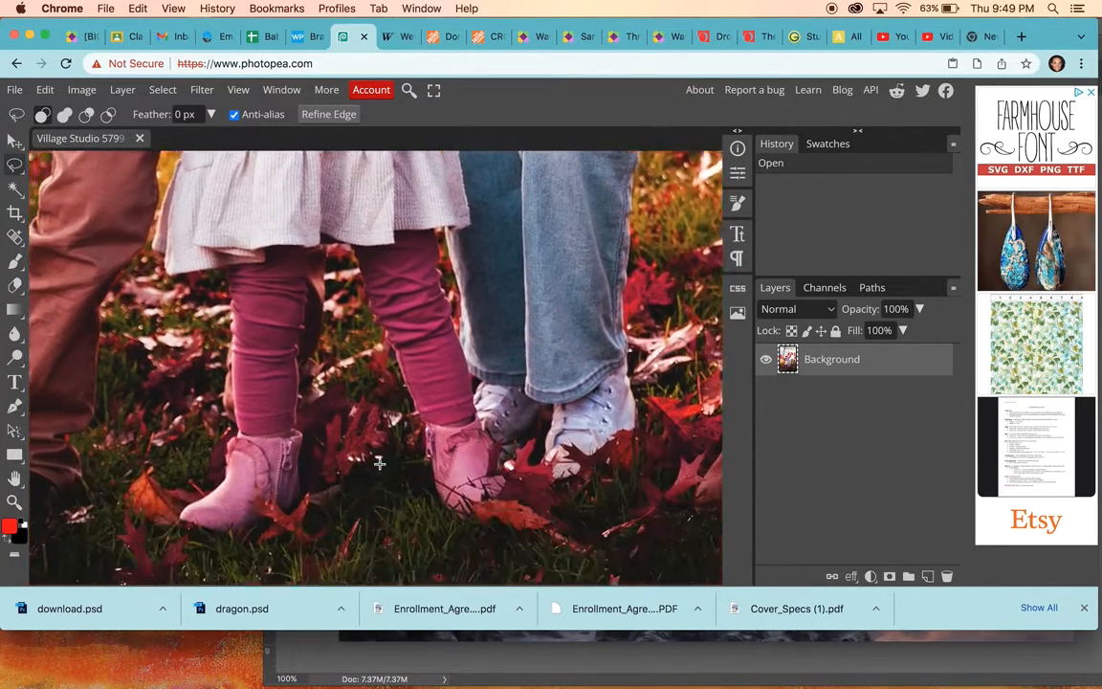
pyautogui.scroll(5, 380, 463)
pyautogui.scroll(-5, 380, 464)
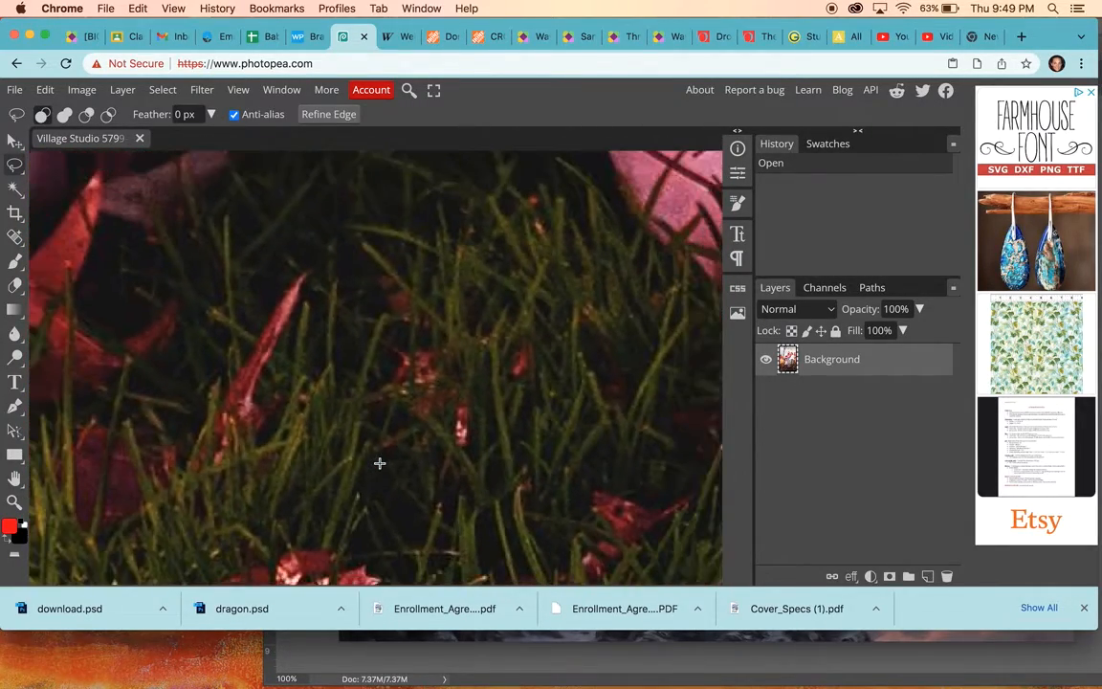
pyautogui.scroll(3, 379, 464)
pyautogui.scroll(3, 380, 464)
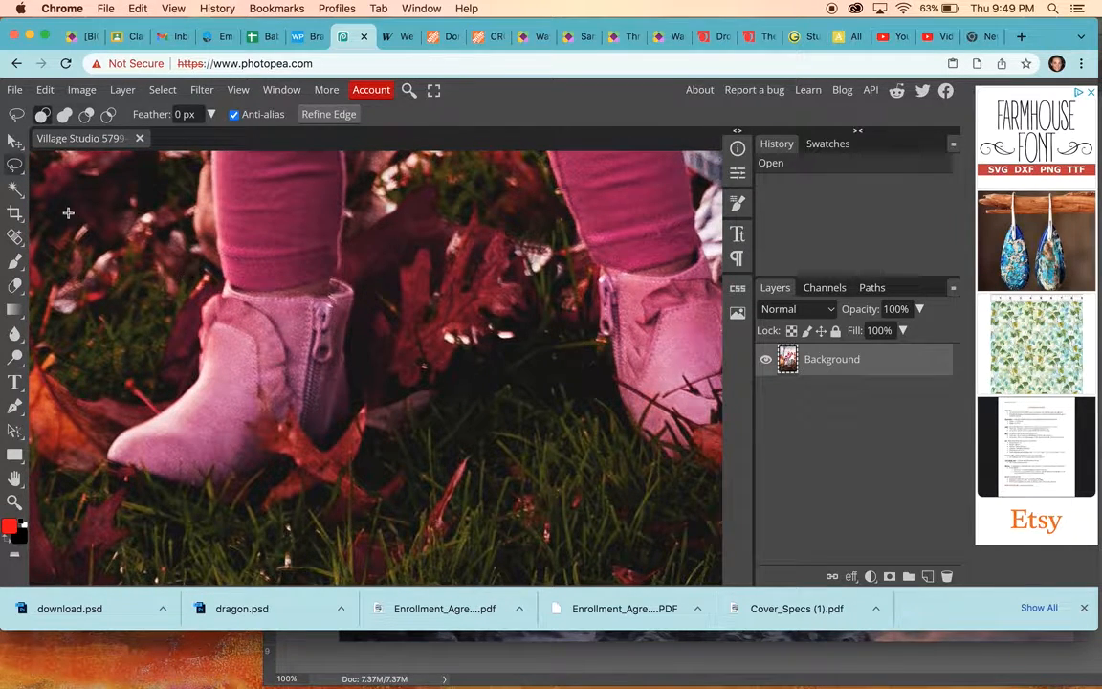
pyautogui.rightClick(14, 165)
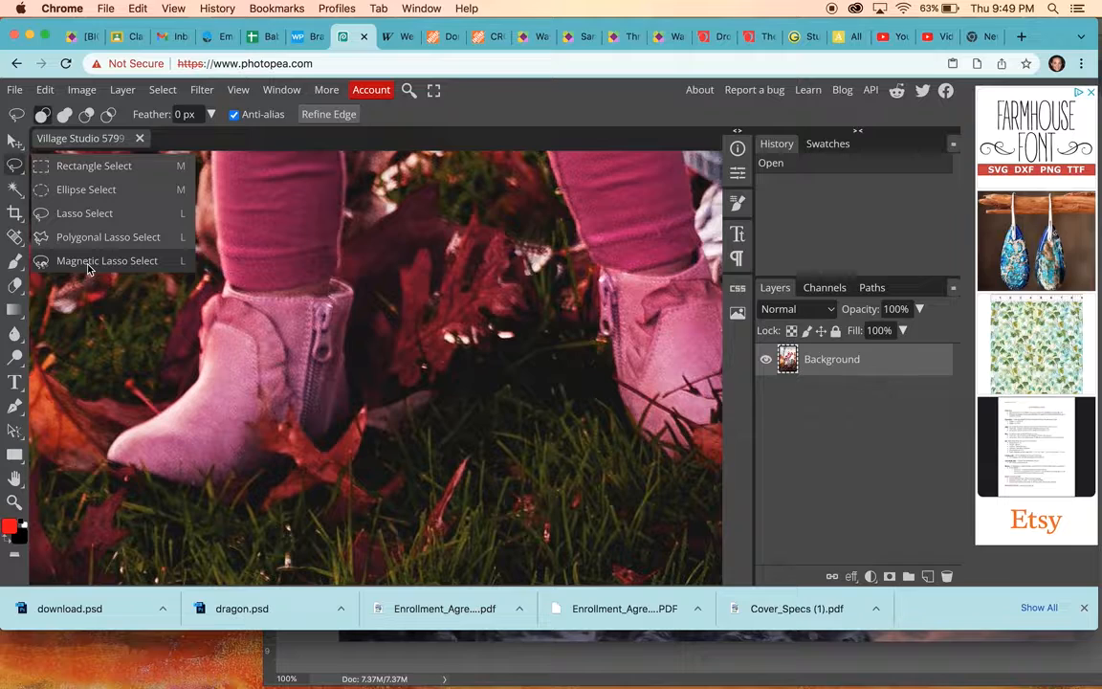
pyautogui.click(100, 215)
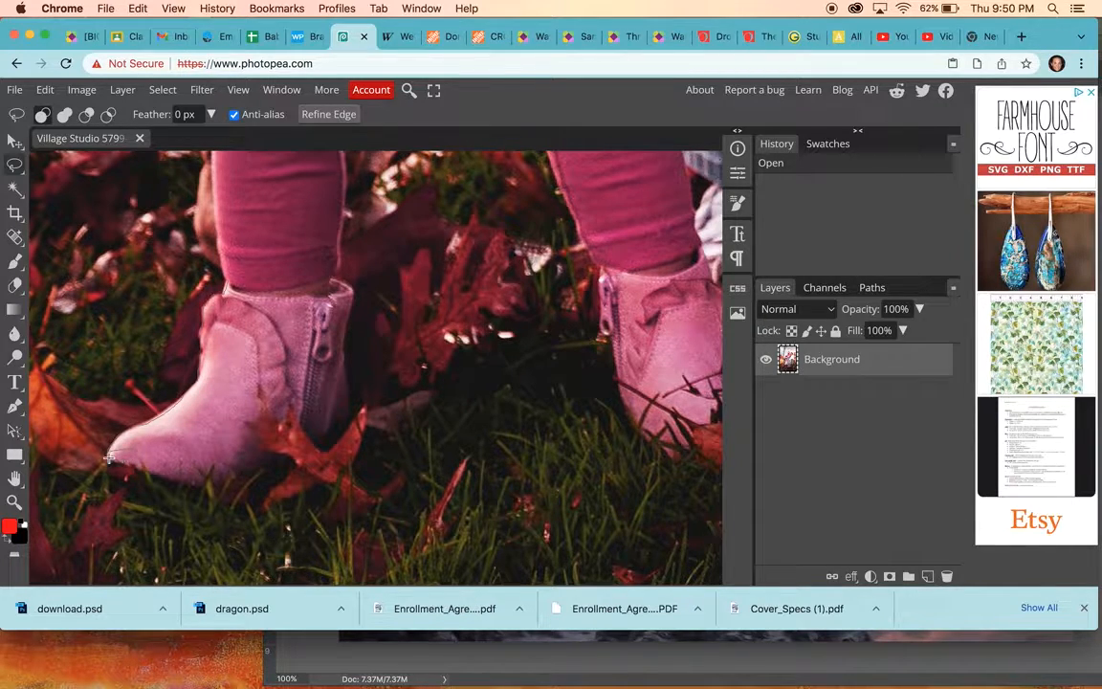
pyautogui.moveTo(126, 469)
pyautogui.mouseDown()
pyautogui.moveTo(235, 481)
pyautogui.moveTo(275, 460)
pyautogui.moveTo(246, 424)
pyautogui.moveTo(268, 391)
pyautogui.moveTo(288, 411)
pyautogui.moveTo(294, 401)
pyautogui.moveTo(316, 434)
pyautogui.moveTo(349, 418)
pyautogui.moveTo(351, 278)
pyautogui.moveTo(330, 280)
pyautogui.moveTo(332, 292)
pyautogui.moveTo(227, 284)
pyautogui.mouseUp()
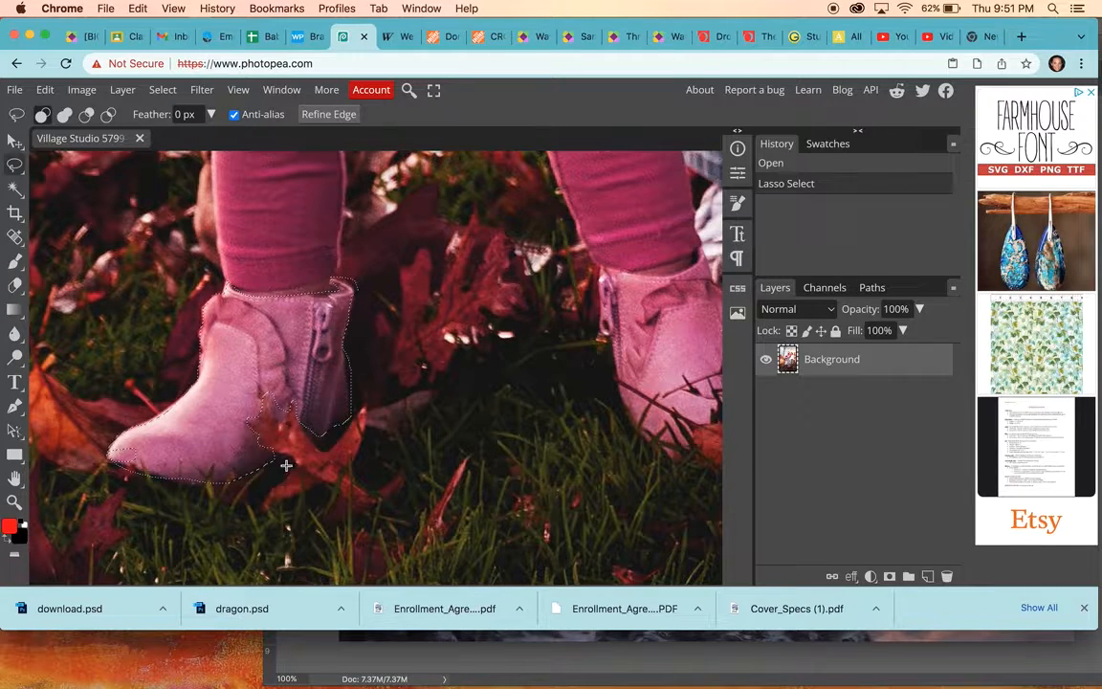
# Step: Recolour the selected boot with a Hue/Saturation adjustment layer, setting the hue to 85
pyautogui.click(871, 577)
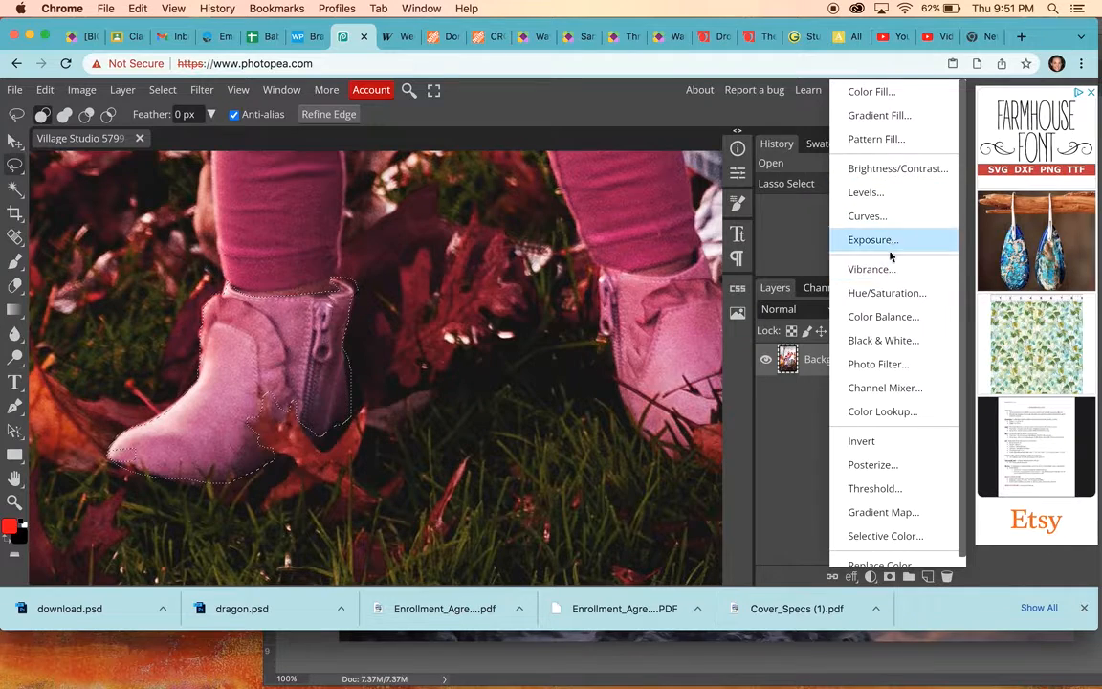
pyautogui.click(888, 293)
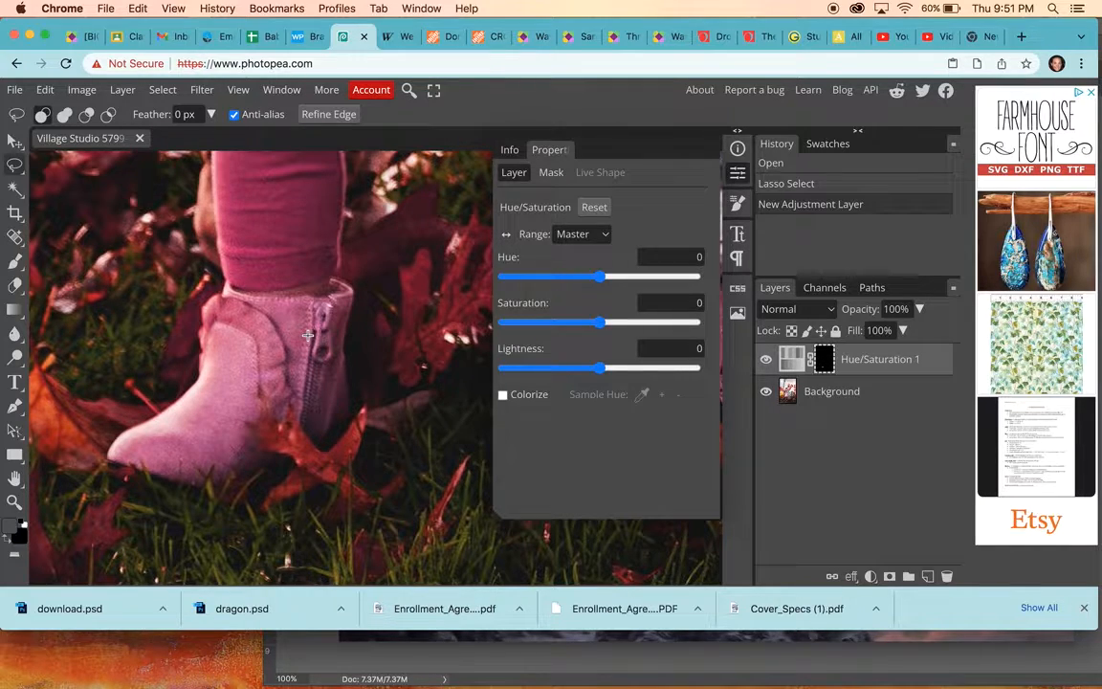
pyautogui.moveTo(606, 276); pyautogui.dragTo(647, 278)
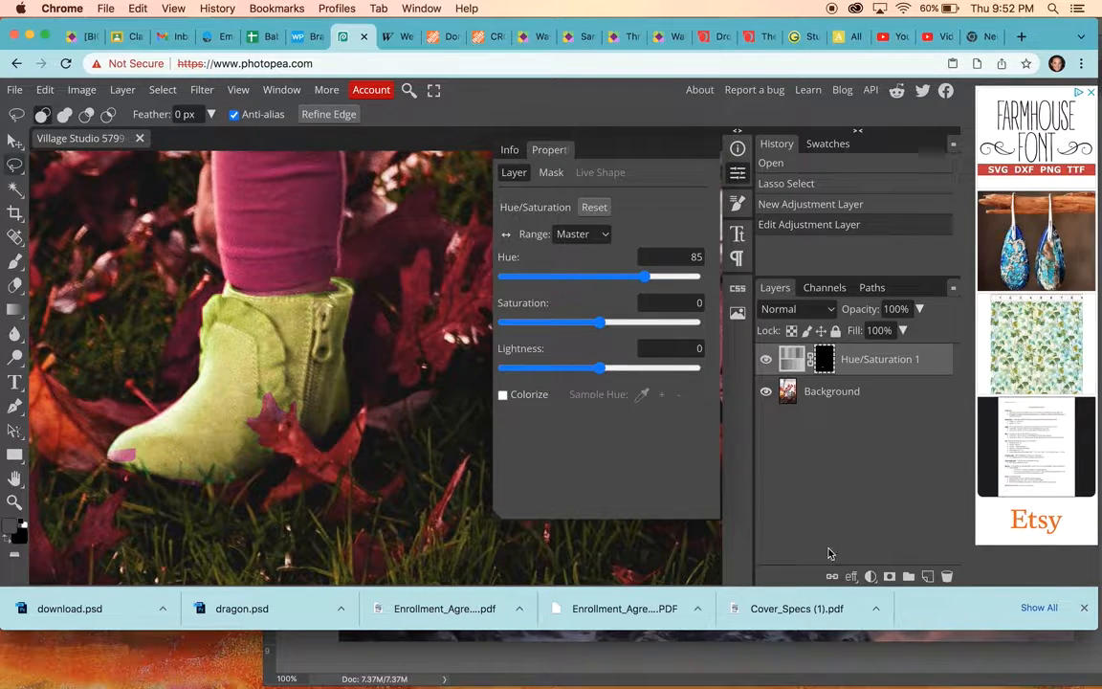
# Step: Delete the Hue/Saturation adjustment layer together with its mask
pyautogui.click(947, 577)
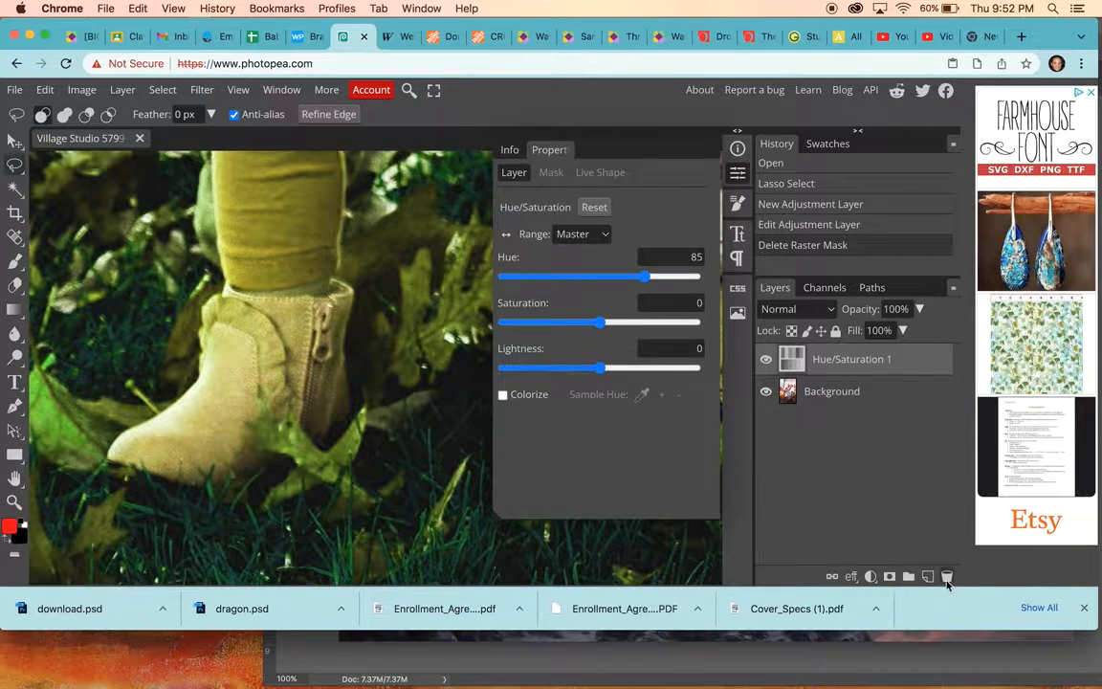
pyautogui.click(948, 577)
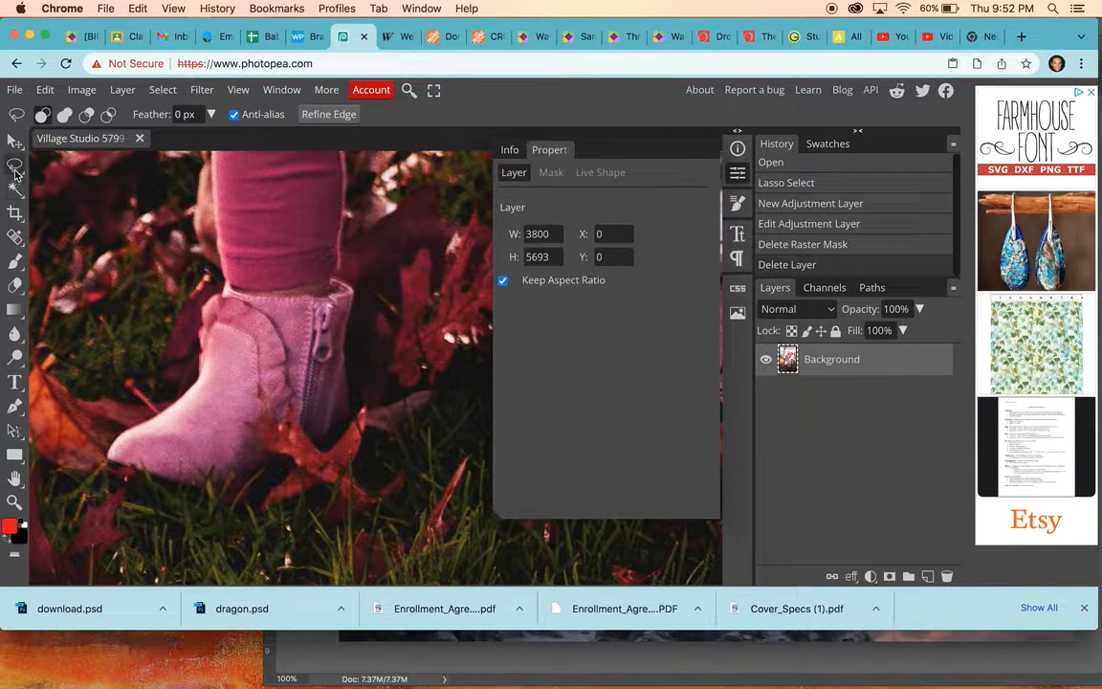
# Step: Outline the same pink boot with the Magnetic Lasso Select tool, skirting the overlapping leaf, and close the selection at the boot's upper edge
pyautogui.rightClick(15, 170)
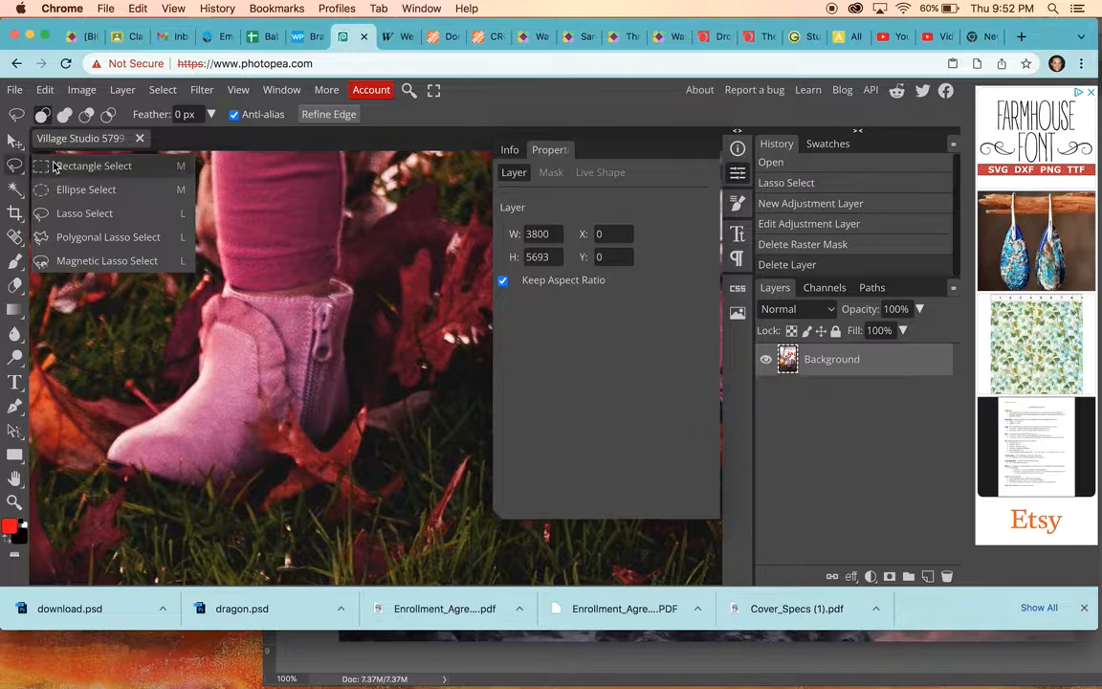
pyautogui.click(110, 271)
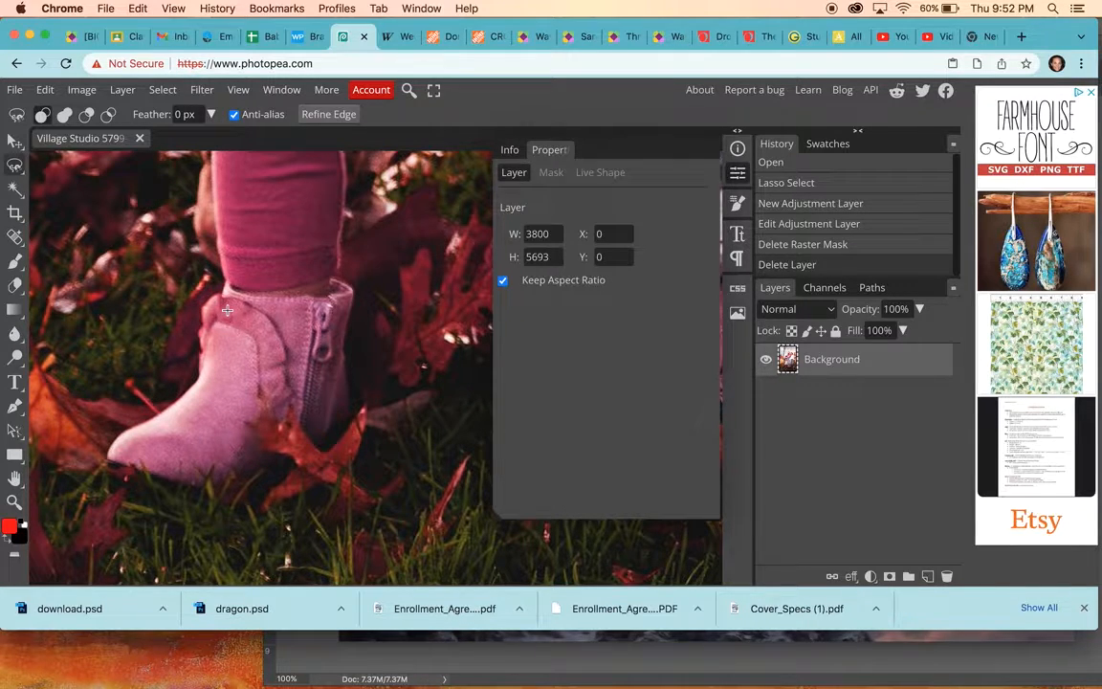
pyautogui.scroll(5, 227, 310)
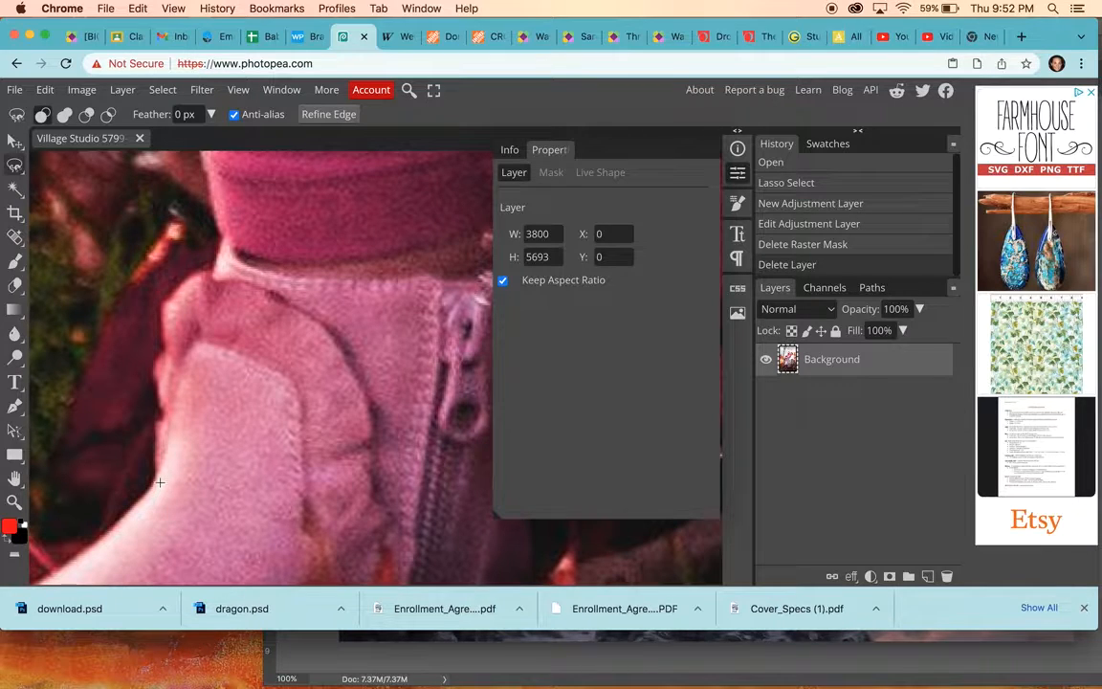
pyautogui.scroll(-10, 160, 482)
pyautogui.scroll(8, 160, 482)
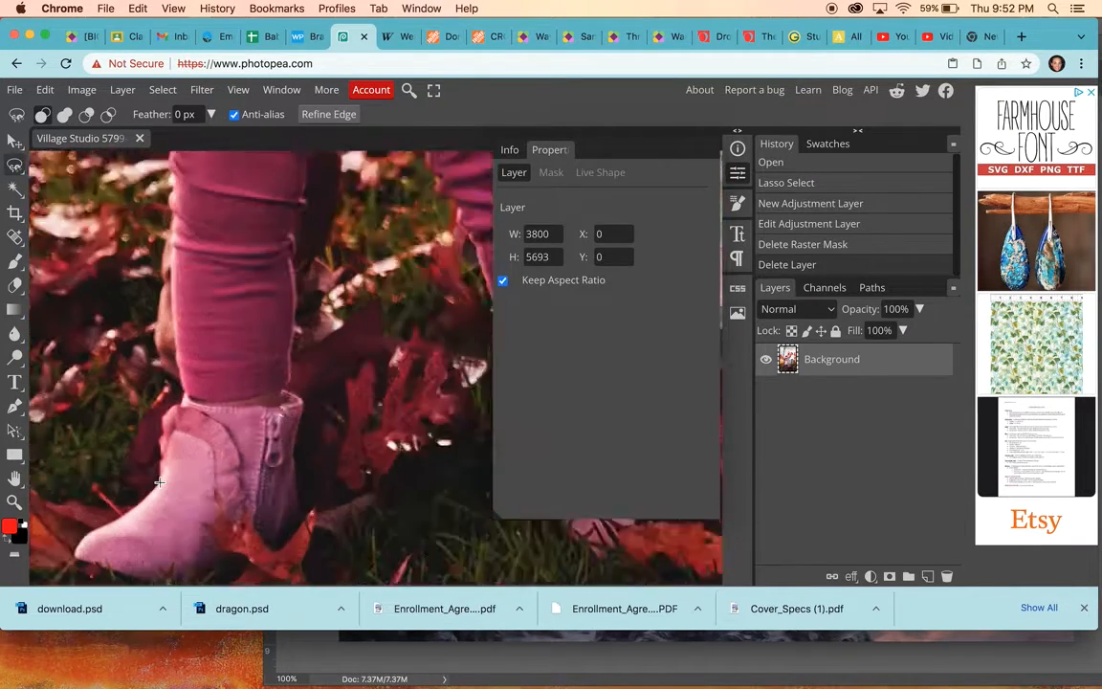
pyautogui.scroll(-5, 160, 482)
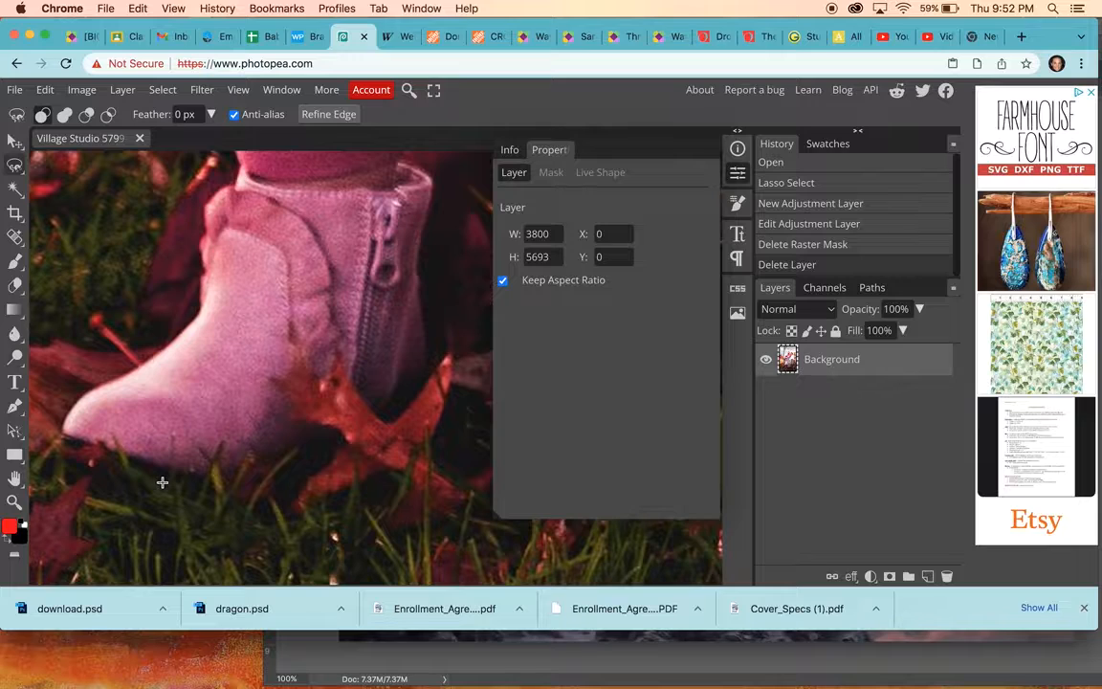
pyautogui.scroll(2, 171, 488)
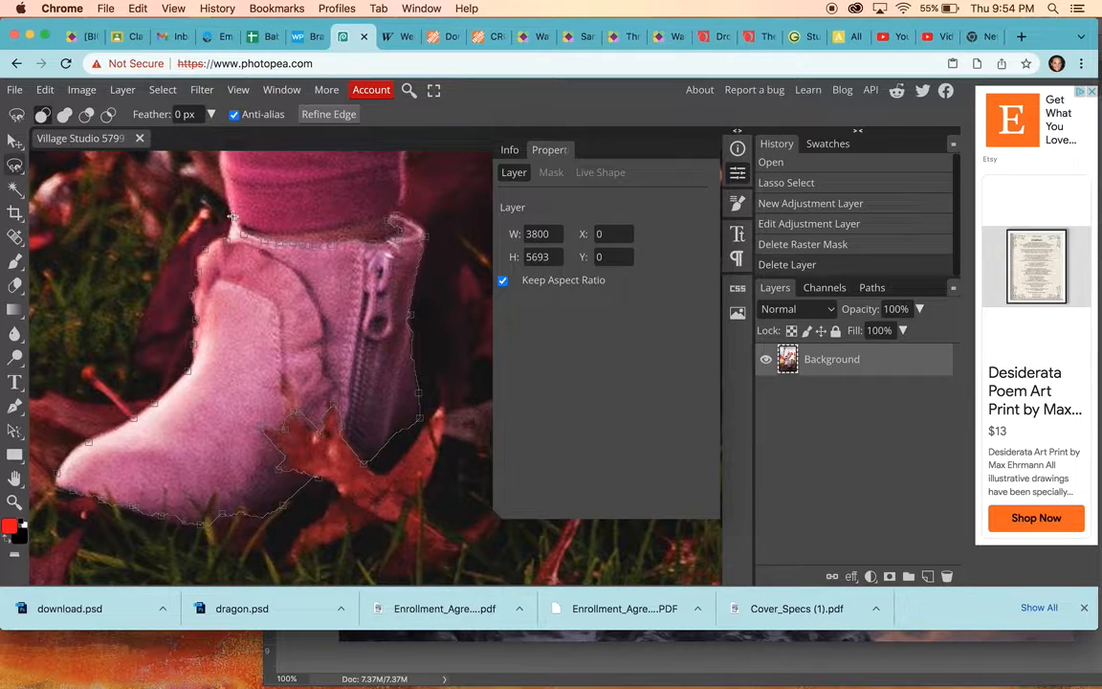
pyautogui.click(233, 223)
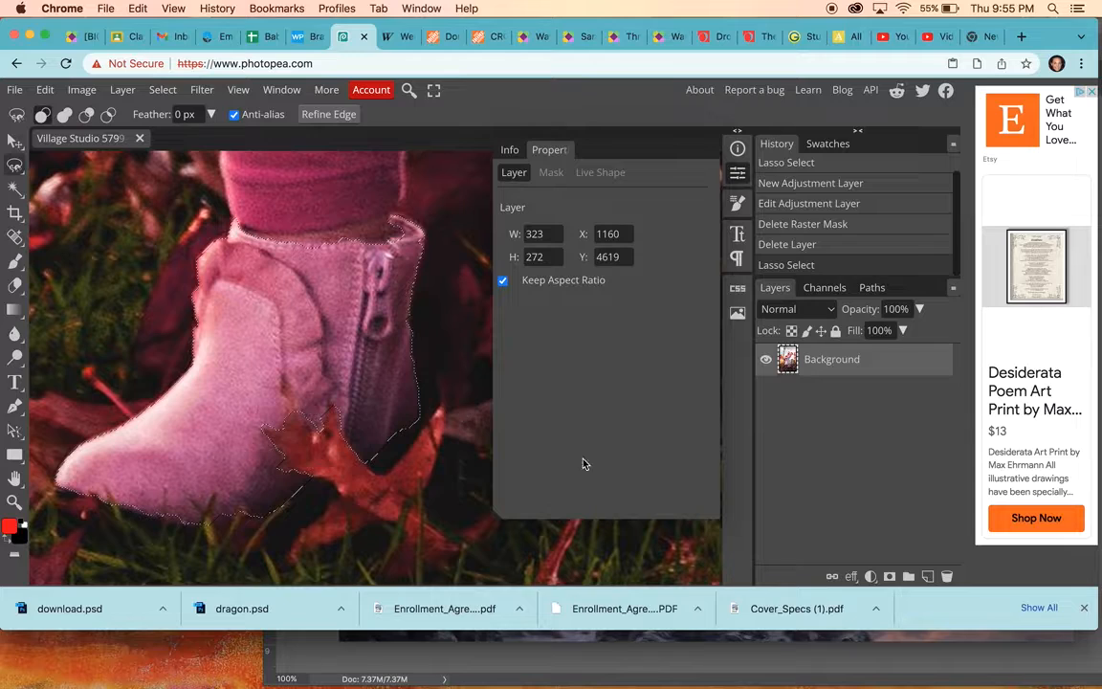
# Step: Add a Hue/Saturation adjustment layer for the selected boot and set its hue to 45
pyautogui.click(872, 576)
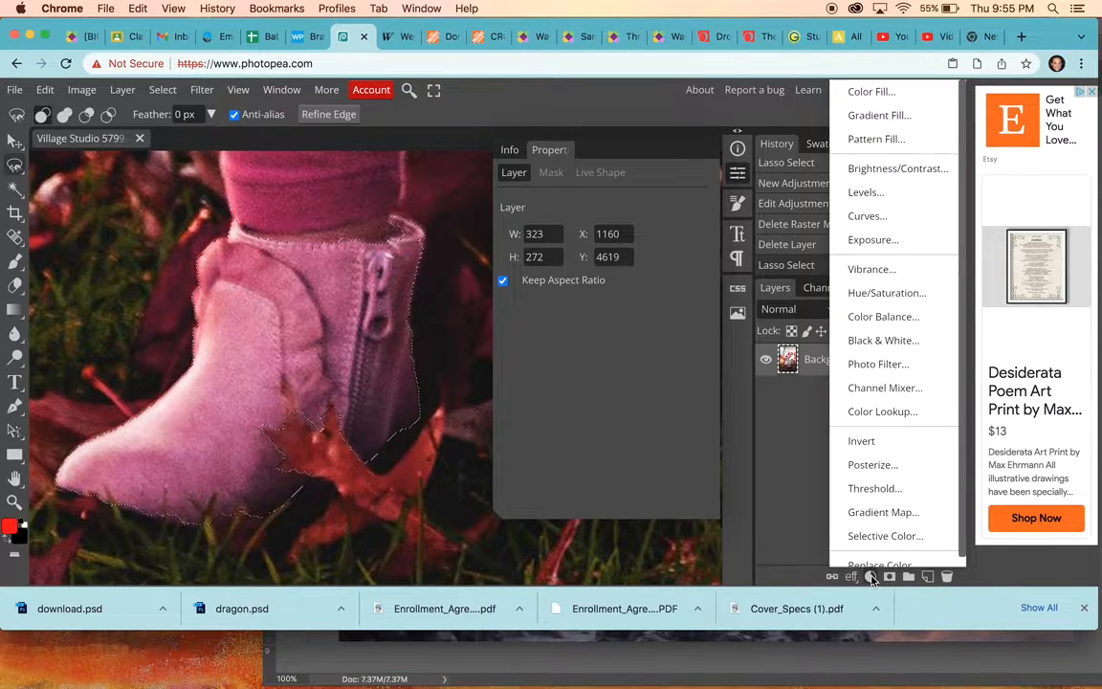
pyautogui.click(883, 293)
pyautogui.moveTo(600, 276); pyautogui.dragTo(623, 283)
# Step: Examine the recoloured boot up close and within the whole family photo
pyautogui.press('super+minus')
pyautogui.press('super+minus')
pyautogui.press('super+minus')
pyautogui.press('super+minus')
pyautogui.press('super+minus')
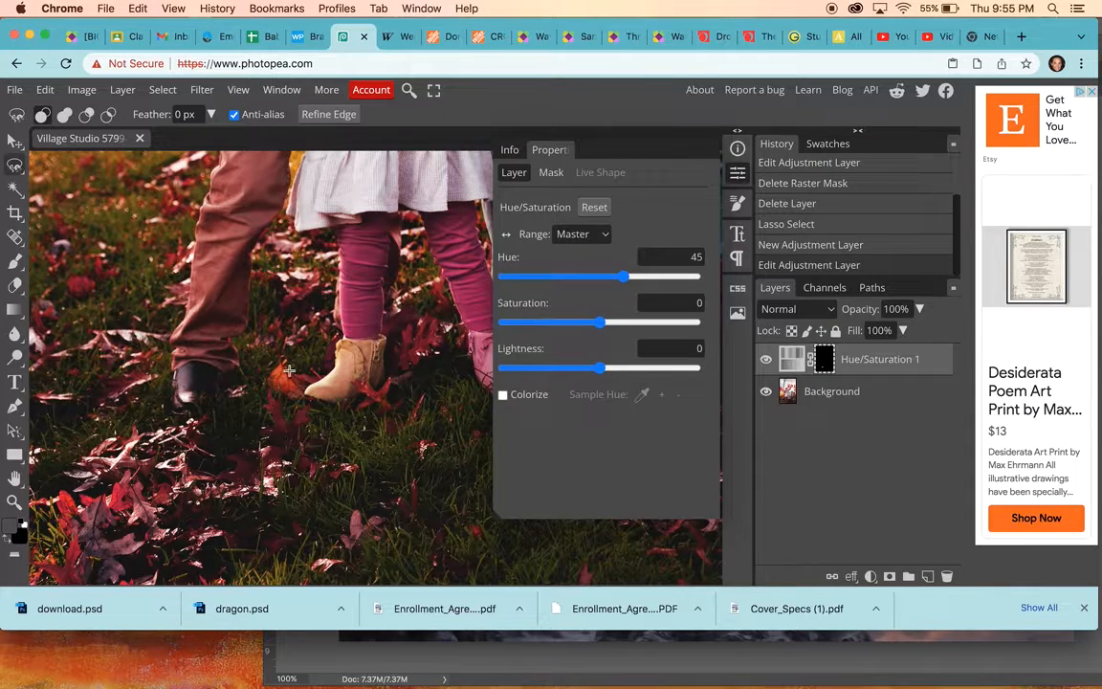
pyautogui.scroll(-3, 278, 354)
pyautogui.hscroll(3, 278, 354)
pyautogui.scroll(2, 289, 370)
pyautogui.hscroll(-2, 289, 371)
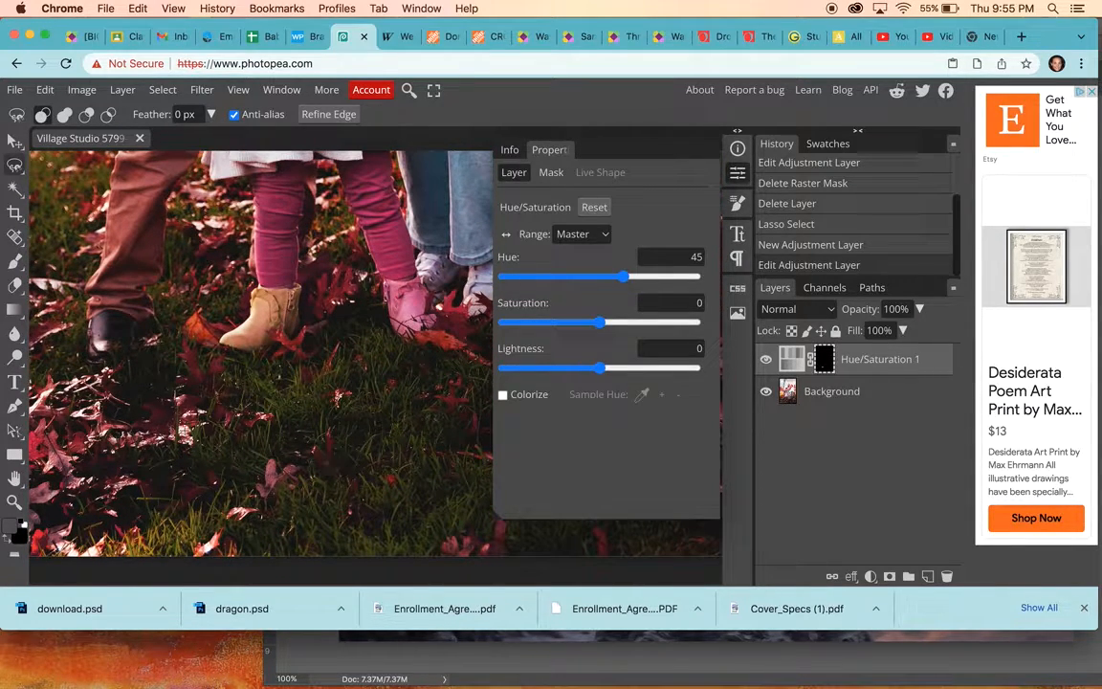
pyautogui.rightClick(18, 168)
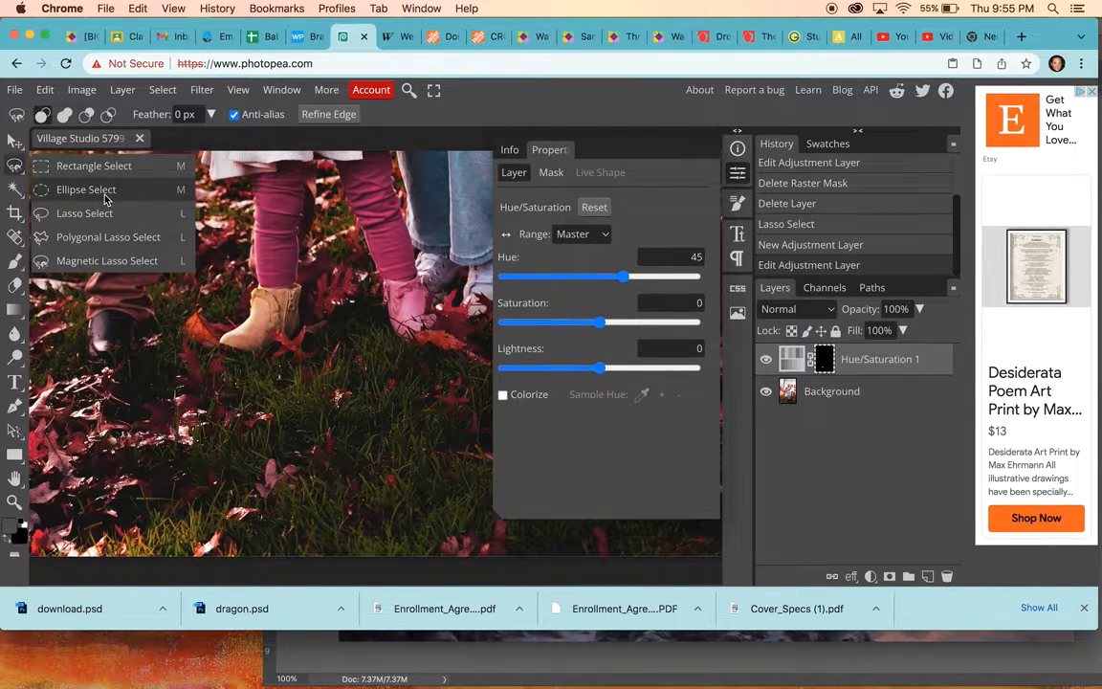
pyautogui.click(15, 162)
pyautogui.scroll(1, 127, 329)
pyautogui.scroll(-10, 127, 328)
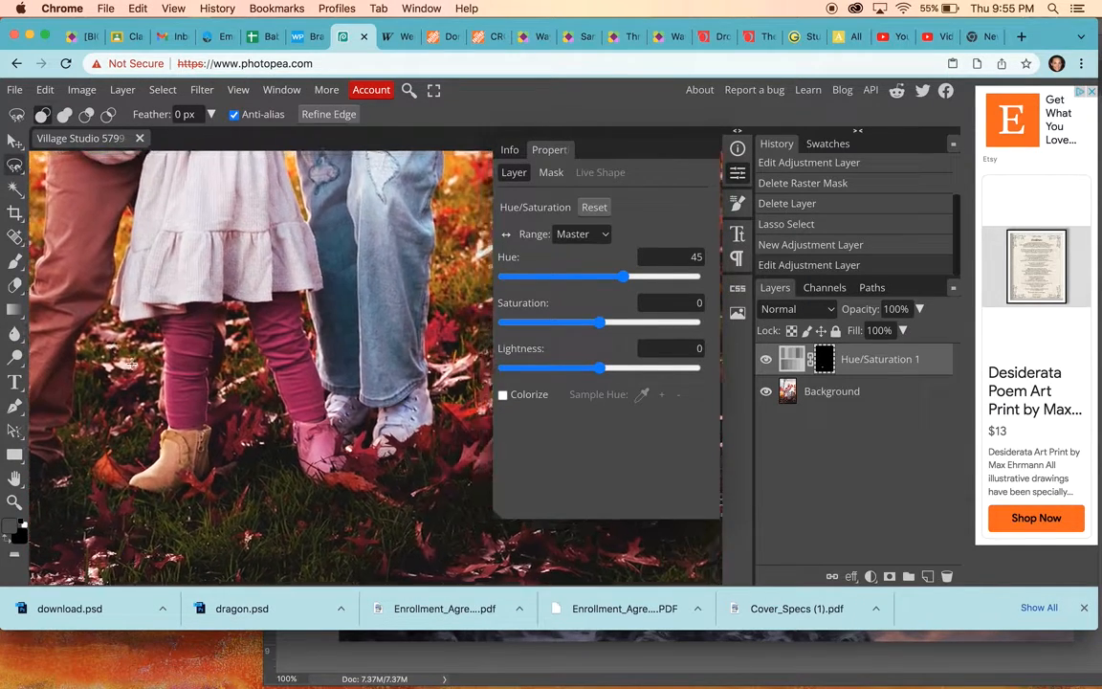
pyautogui.scroll(6, 132, 364)
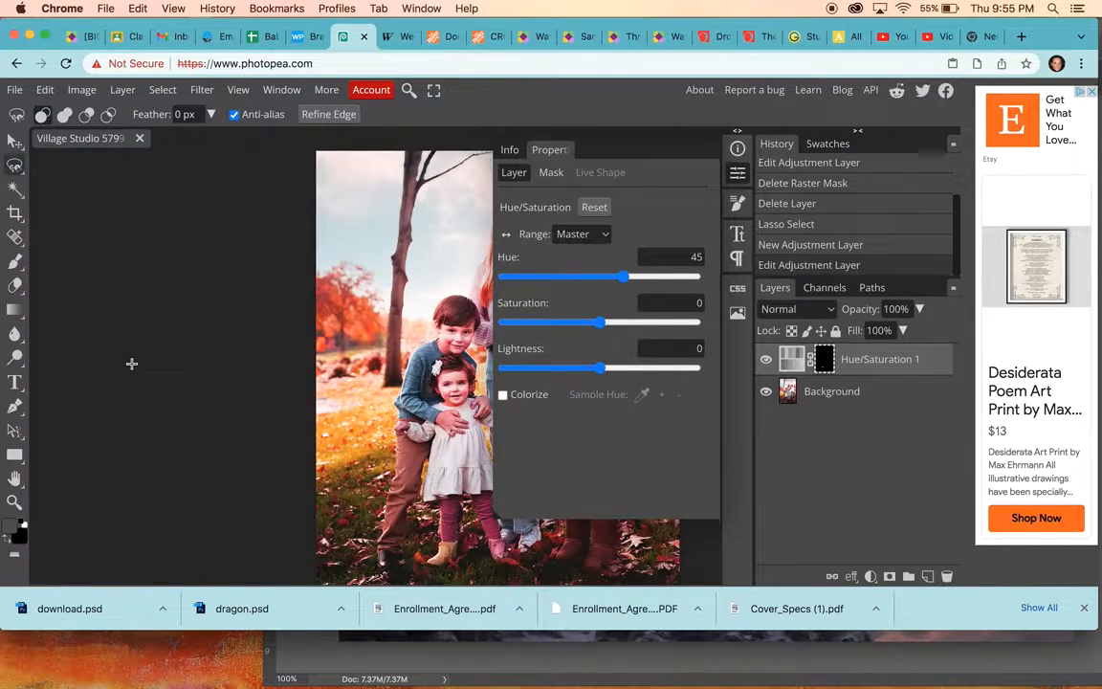
pyautogui.hscroll(1, 132, 364)
pyautogui.scroll(-1, 132, 363)
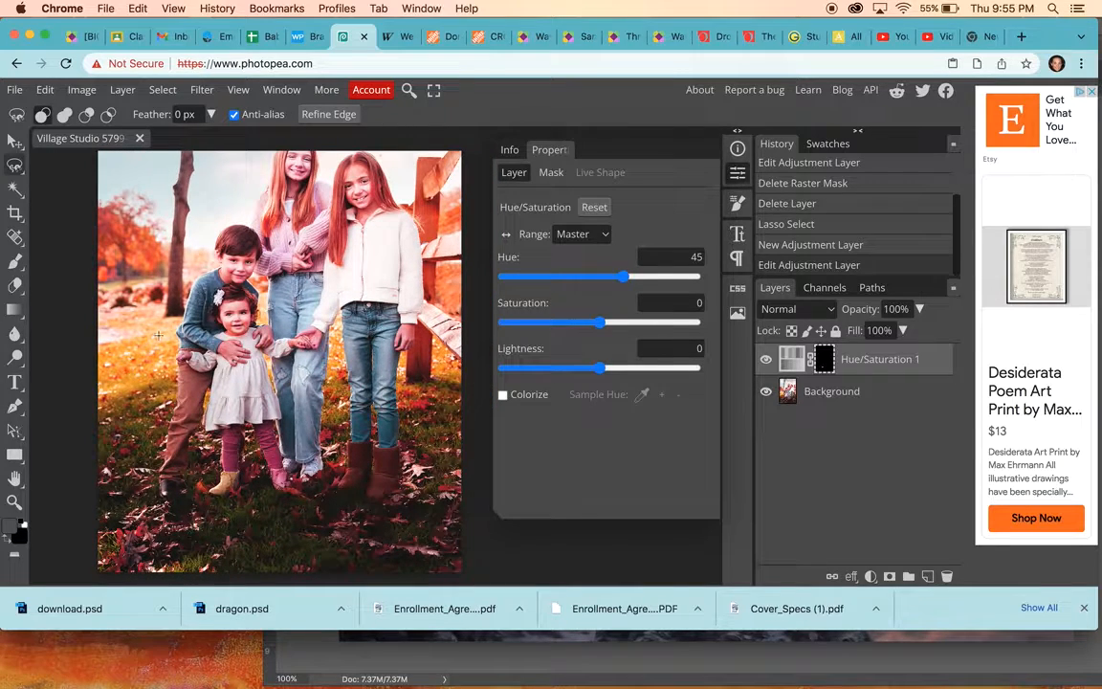